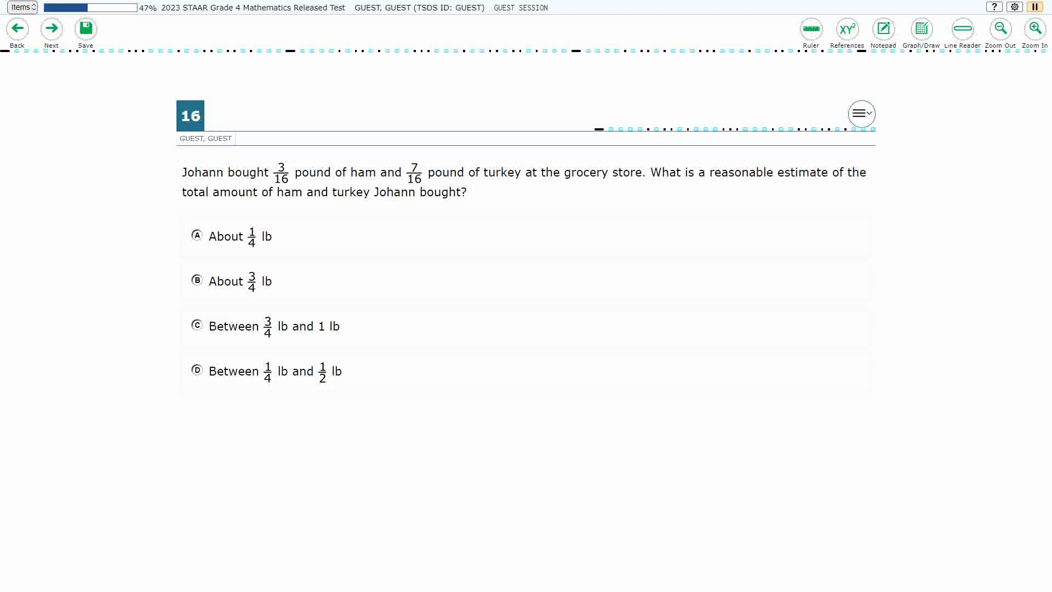
# Open the graph paper, make it more transparent, and set the pen colour to green
pyautogui.click(926, 30)
pyautogui.moveTo(58, 56); pyautogui.dragTo(90, 55)
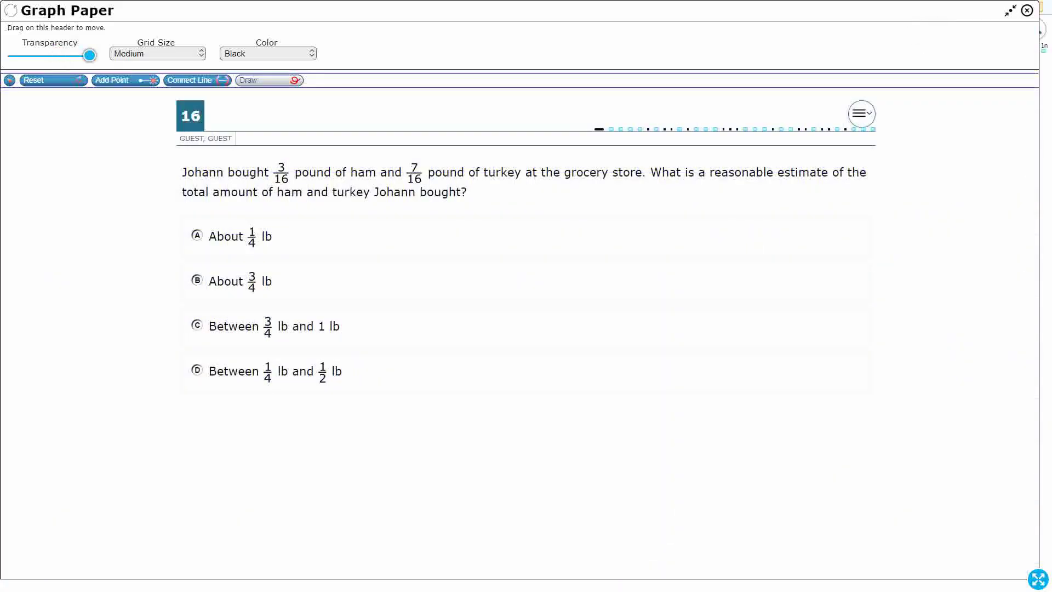
pyautogui.click(268, 54)
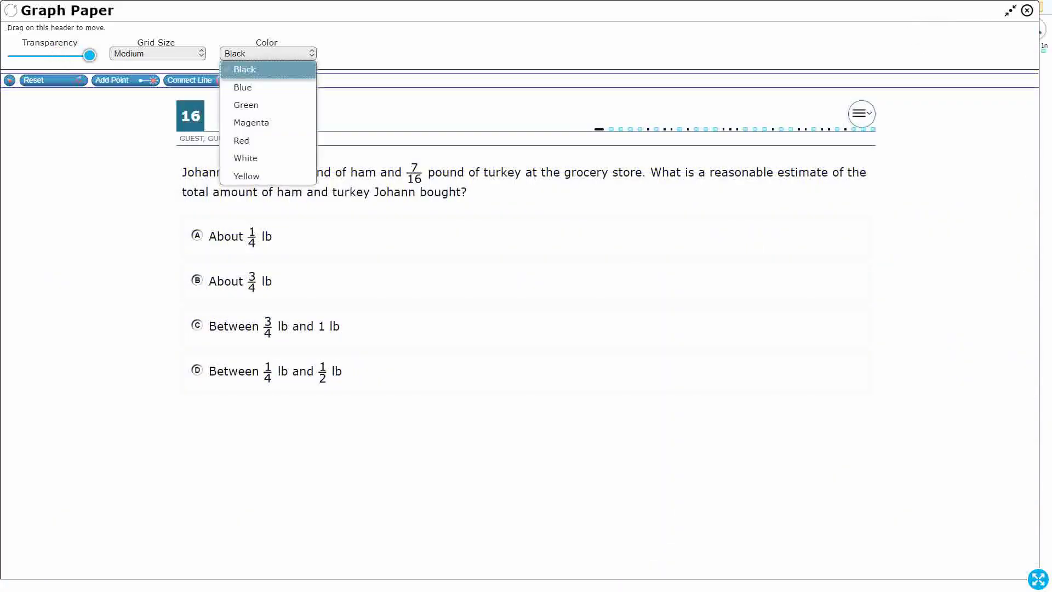
pyautogui.click(247, 105)
# Underline 'reasonable estimate' and mark the fractions in choices B, C and D
pyautogui.moveTo(716, 183); pyautogui.dragTo(809, 184)
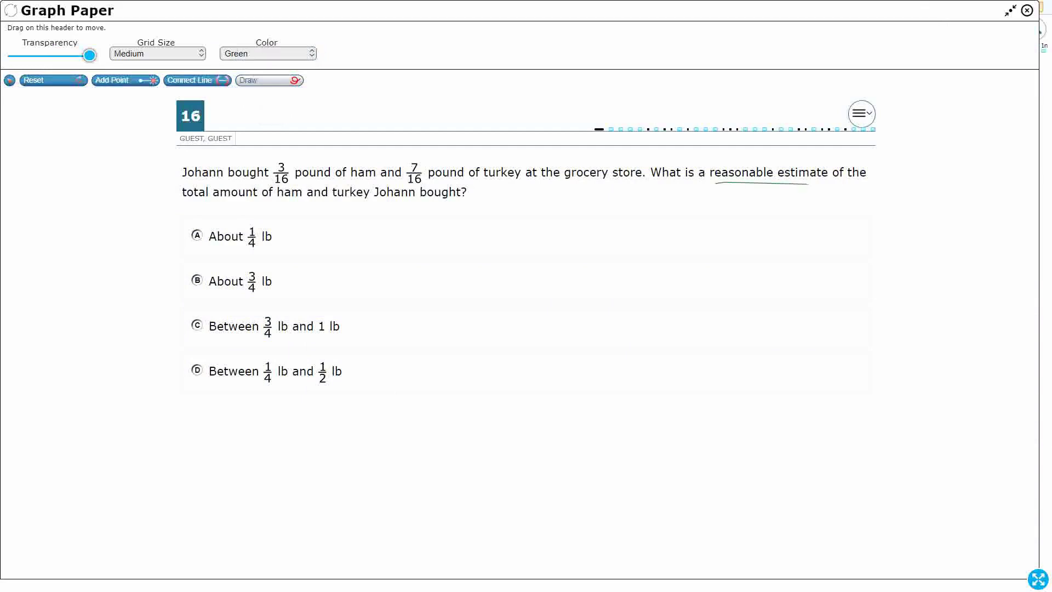
pyautogui.moveTo(248, 296); pyautogui.dragTo(254, 297)
pyautogui.moveTo(262, 344); pyautogui.dragTo(270, 343)
pyautogui.moveTo(316, 389); pyautogui.dragTo(323, 387)
# Circle 3/16 and 7/16 in the question and write 3/16 ≈ beside the choices
pyautogui.moveTo(273, 163)
pyautogui.mouseDown()
pyautogui.moveTo(273, 184)
pyautogui.moveTo(295, 184)
pyautogui.mouseUp()
pyautogui.moveTo(405, 165)
pyautogui.mouseDown()
pyautogui.moveTo(405, 176)
pyautogui.moveTo(427, 166)
pyautogui.moveTo(425, 186)
pyautogui.moveTo(405, 187)
pyautogui.mouseUp()
pyautogui.moveTo(405, 239)
pyautogui.mouseDown()
pyautogui.moveTo(422, 261)
pyautogui.moveTo(401, 292)
pyautogui.mouseUp()
pyautogui.moveTo(417, 272)
pyautogui.mouseDown()
pyautogui.moveTo(414, 286)
pyautogui.moveTo(468, 255)
pyautogui.moveTo(458, 274)
pyautogui.moveTo(470, 270)
pyautogui.mouseUp()
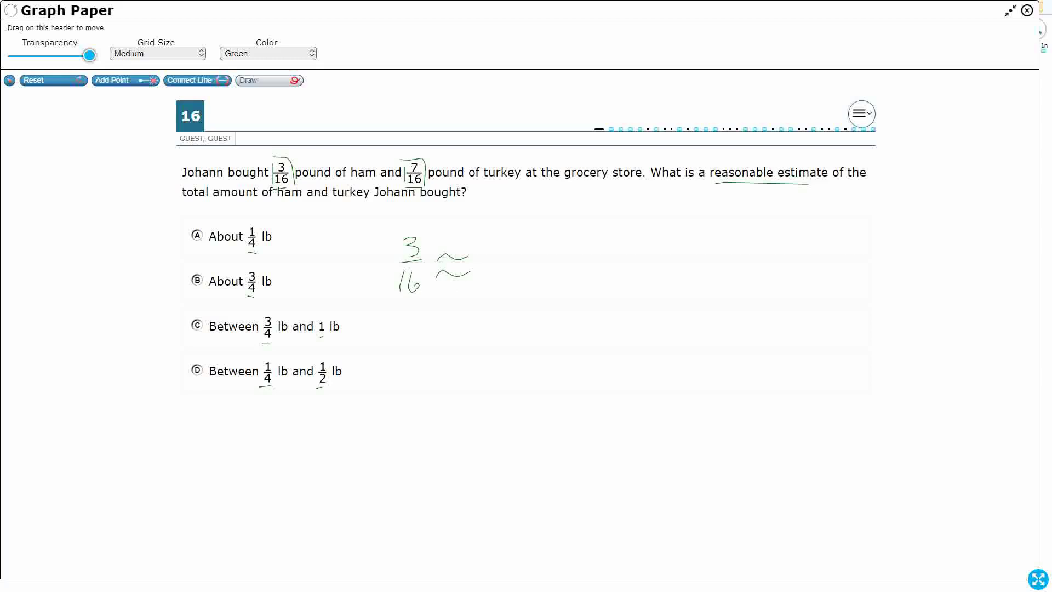
# Draw a green rectangle below the choices, split into quarters
pyautogui.moveTo(181, 425); pyautogui.dragTo(185, 528)
pyautogui.moveTo(185, 426)
pyautogui.mouseDown()
pyautogui.moveTo(267, 425)
pyautogui.moveTo(270, 528)
pyautogui.mouseUp()
pyautogui.moveTo(184, 522)
pyautogui.mouseDown()
pyautogui.moveTo(182, 533)
pyautogui.moveTo(272, 544)
pyautogui.mouseUp()
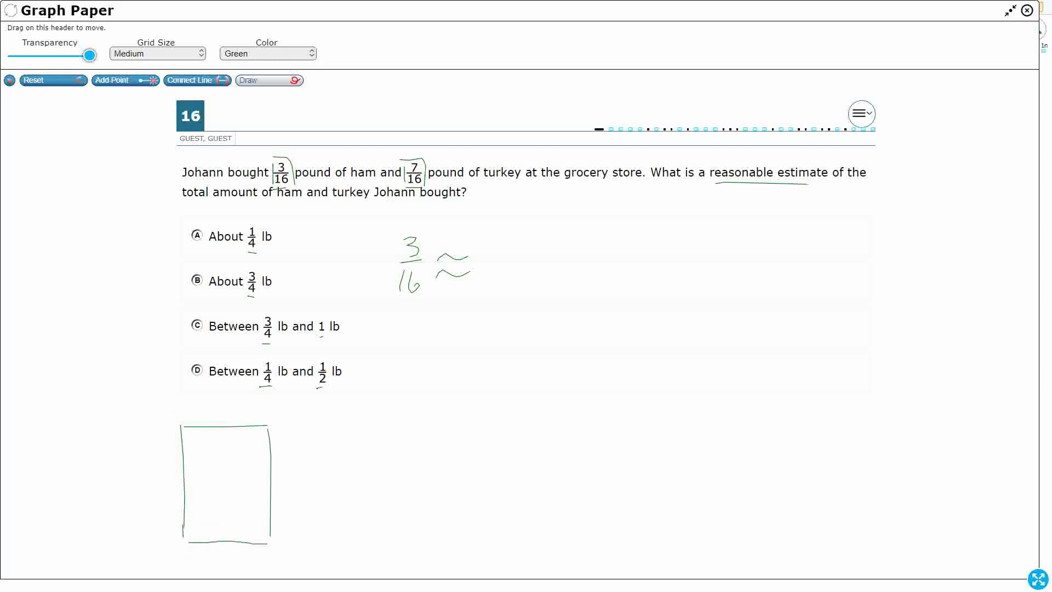
pyautogui.moveTo(184, 484); pyautogui.dragTo(271, 483)
pyautogui.moveTo(225, 432); pyautogui.dragTo(228, 542)
# In black, subdivide the quarters into 16 squares, label the sides 4, and shade squares
pyautogui.click(268, 53)
pyautogui.click(246, 68)
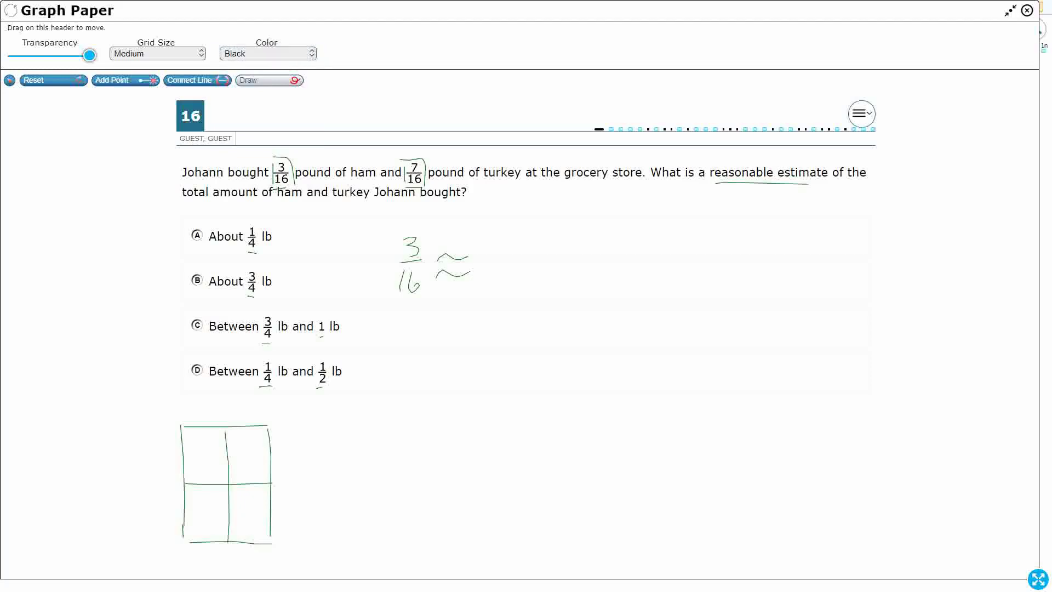
pyautogui.moveTo(206, 429)
pyautogui.mouseDown()
pyautogui.moveTo(203, 484)
pyautogui.moveTo(226, 459)
pyautogui.moveTo(248, 466)
pyautogui.moveTo(249, 484)
pyautogui.moveTo(270, 458)
pyautogui.mouseUp()
pyautogui.moveTo(204, 487)
pyautogui.mouseDown()
pyautogui.moveTo(207, 540)
pyautogui.moveTo(219, 515)
pyautogui.moveTo(250, 522)
pyautogui.moveTo(251, 541)
pyautogui.moveTo(246, 515)
pyautogui.moveTo(270, 513)
pyautogui.mouseUp()
pyautogui.moveTo(148, 470); pyautogui.dragTo(156, 493)
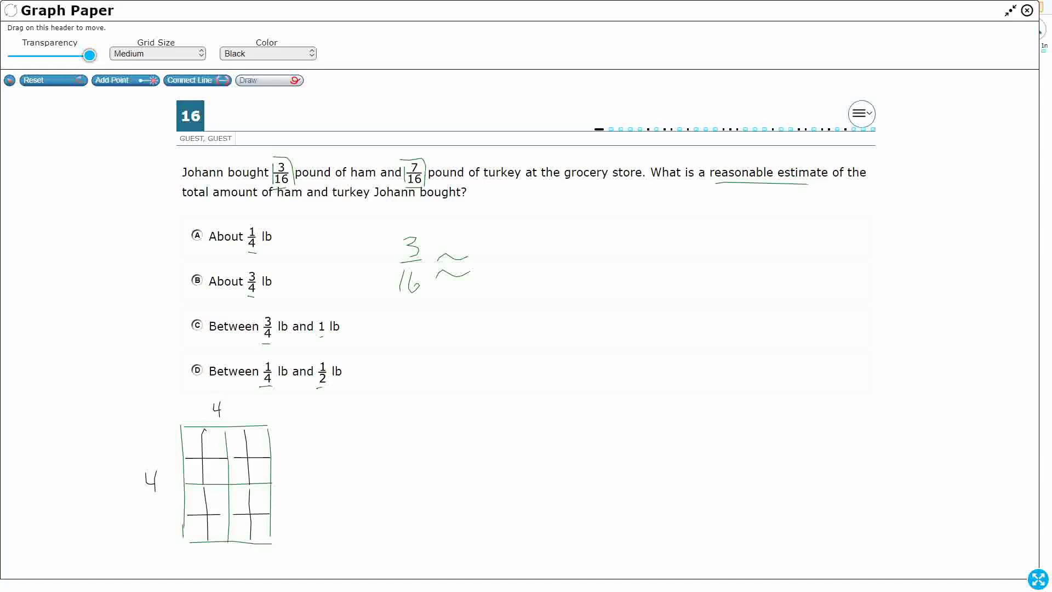
pyautogui.moveTo(187, 432)
pyautogui.mouseDown()
pyautogui.moveTo(198, 450)
pyautogui.moveTo(213, 439)
pyautogui.moveTo(219, 481)
pyautogui.mouseUp()
# In green, outline the shaded squares, write 1/4 after 3/16, then write 7/16 ≈
pyautogui.click(268, 53)
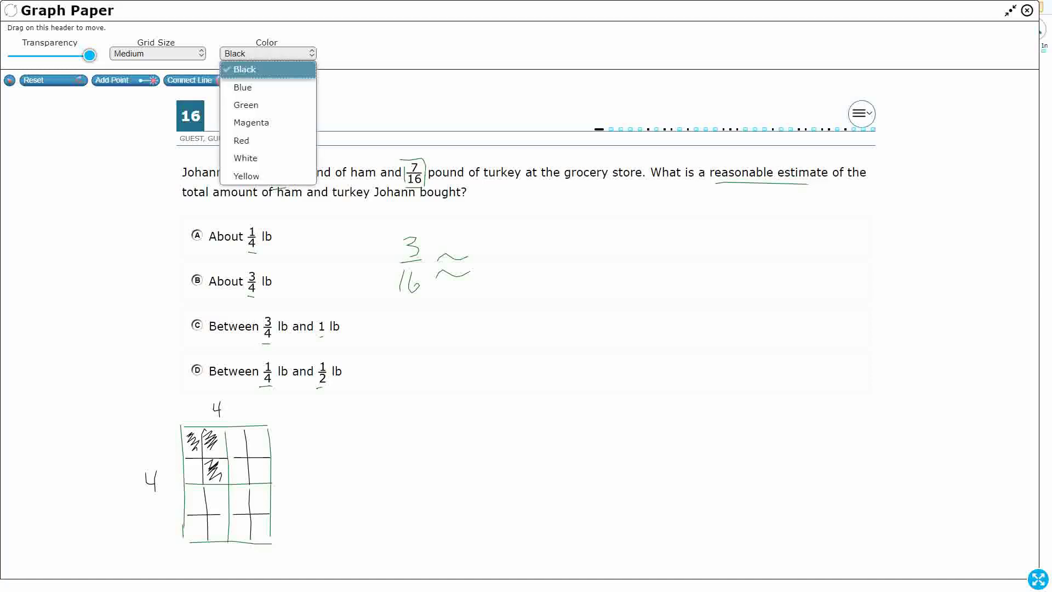
pyautogui.click(249, 104)
pyautogui.moveTo(180, 430)
pyautogui.mouseDown()
pyautogui.moveTo(182, 485)
pyautogui.moveTo(229, 482)
pyautogui.moveTo(215, 431)
pyautogui.moveTo(184, 431)
pyautogui.mouseUp()
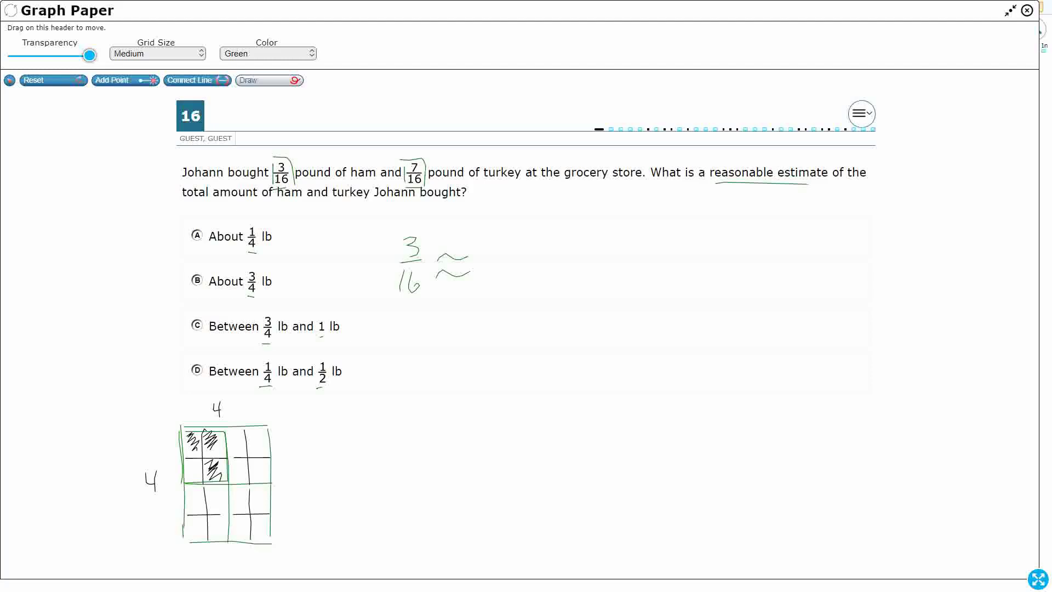
pyautogui.moveTo(507, 228); pyautogui.dragTo(504, 249)
pyautogui.moveTo(492, 262)
pyautogui.mouseDown()
pyautogui.moveTo(510, 261)
pyautogui.moveTo(505, 294)
pyautogui.mouseUp()
pyautogui.moveTo(390, 335)
pyautogui.mouseDown()
pyautogui.moveTo(408, 335)
pyautogui.moveTo(406, 355)
pyautogui.mouseUp()
pyautogui.moveTo(391, 360)
pyautogui.mouseDown()
pyautogui.moveTo(413, 356)
pyautogui.moveTo(391, 398)
pyautogui.moveTo(401, 391)
pyautogui.mouseUp()
pyautogui.moveTo(433, 359)
pyautogui.mouseDown()
pyautogui.moveTo(464, 357)
pyautogui.moveTo(467, 371)
pyautogui.mouseUp()
# Shade more squares in black, outline them in green, and write 2/4 as 7/16's estimate
pyautogui.click(268, 53)
pyautogui.click(236, 67)
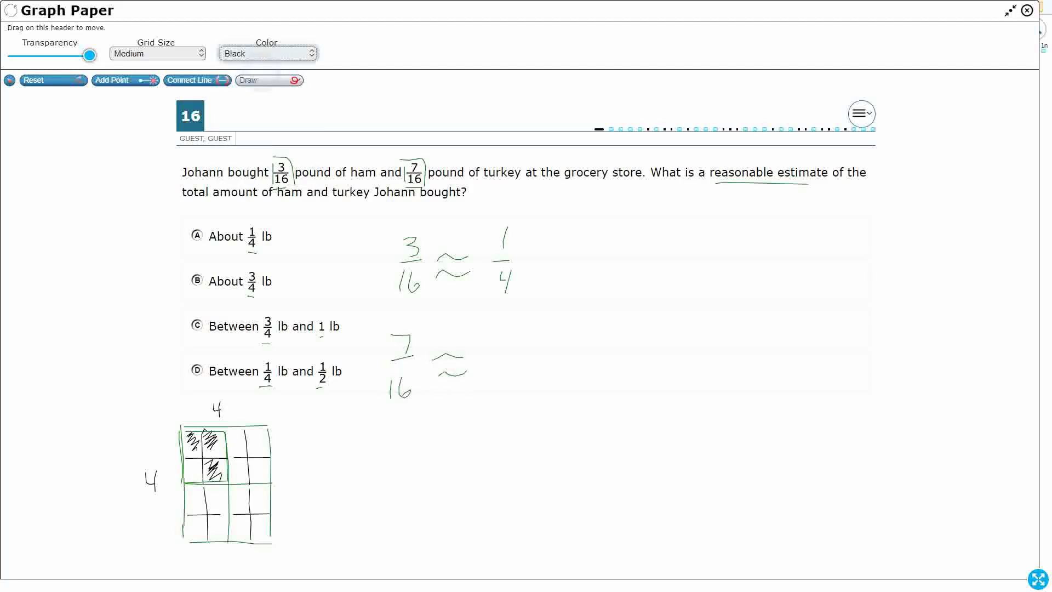
pyautogui.moveTo(188, 462)
pyautogui.mouseDown()
pyautogui.moveTo(197, 506)
pyautogui.moveTo(224, 505)
pyautogui.moveTo(225, 540)
pyautogui.mouseUp()
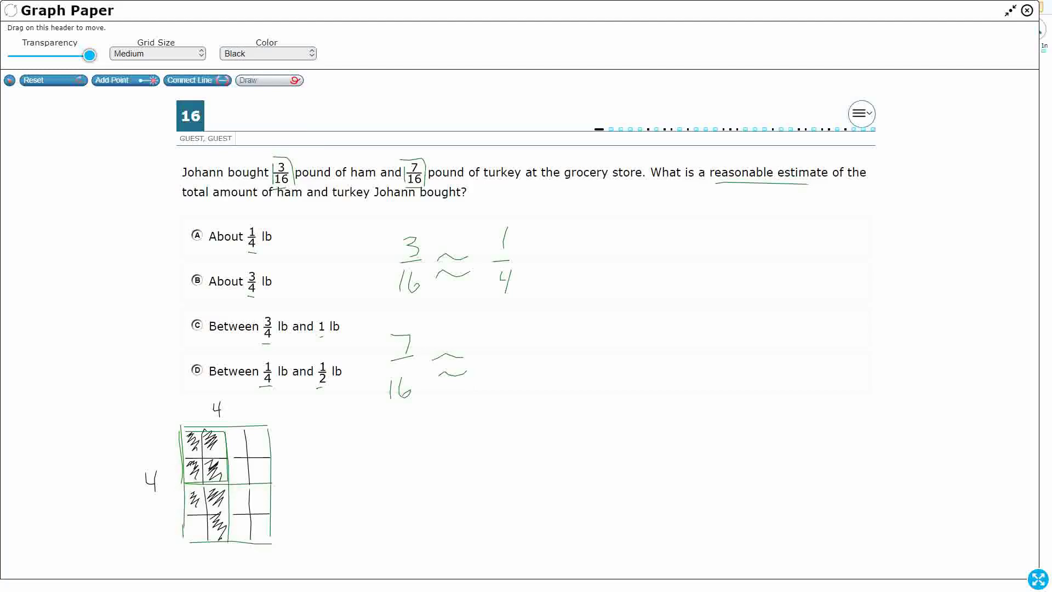
pyautogui.click(268, 54)
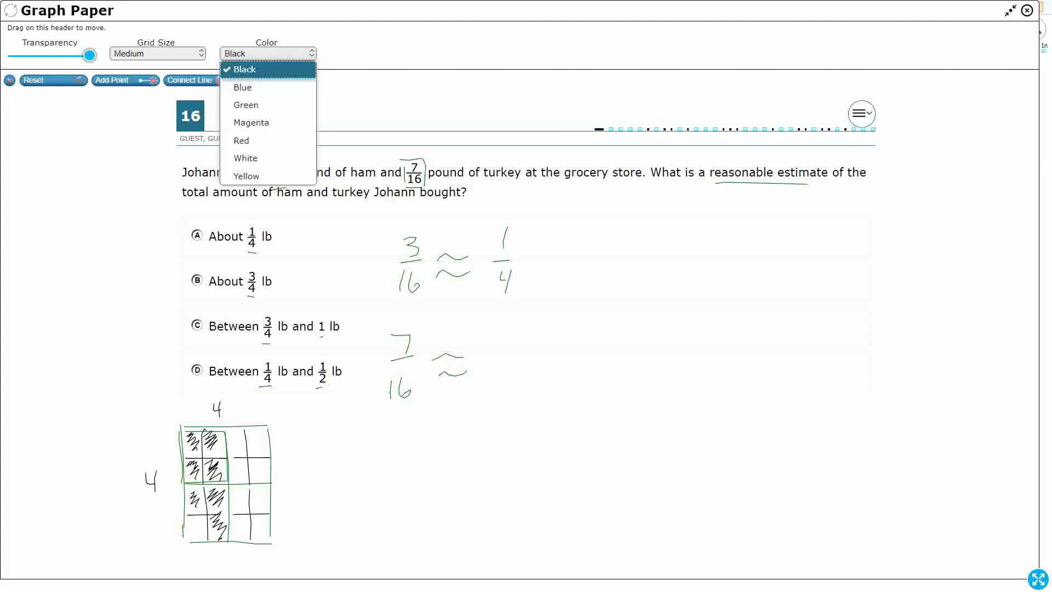
pyautogui.click(246, 105)
pyautogui.moveTo(188, 486)
pyautogui.mouseDown()
pyautogui.moveTo(224, 487)
pyautogui.moveTo(225, 541)
pyautogui.moveTo(191, 541)
pyautogui.mouseUp()
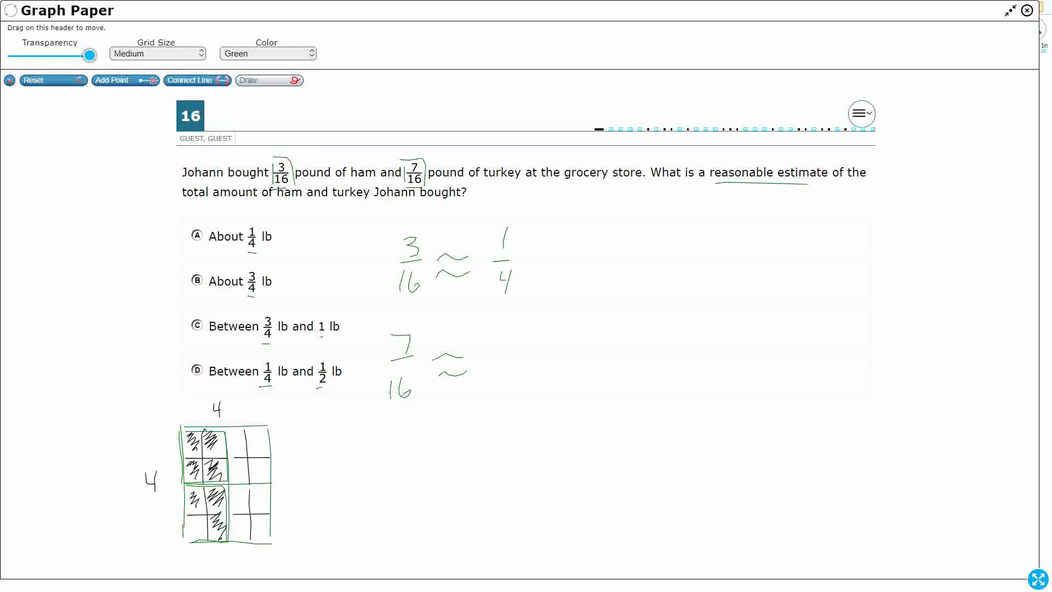
pyautogui.moveTo(497, 327)
pyautogui.mouseDown()
pyautogui.moveTo(517, 355)
pyautogui.moveTo(511, 394)
pyautogui.mouseUp()
# Add a plus sign and sum line under the estimates, and write '1 fourth'
pyautogui.moveTo(461, 317); pyautogui.dragTo(477, 313)
pyautogui.moveTo(452, 409); pyautogui.dragTo(557, 398)
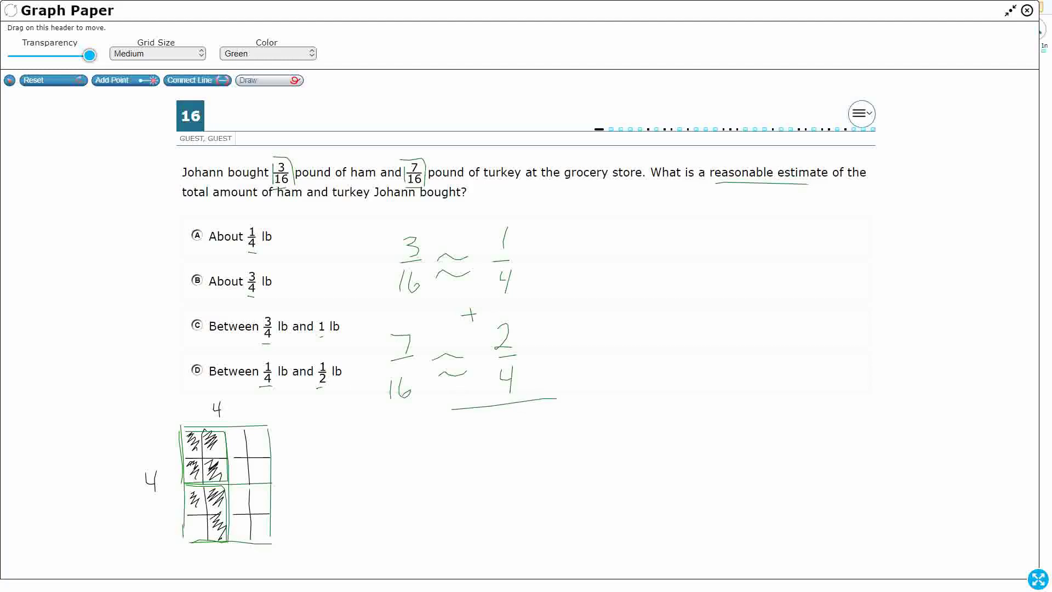
pyautogui.moveTo(565, 233); pyautogui.dragTo(564, 259)
pyautogui.moveTo(610, 232)
pyautogui.mouseDown()
pyautogui.moveTo(600, 258)
pyautogui.moveTo(608, 245)
pyautogui.mouseUp()
pyautogui.moveTo(610, 248); pyautogui.dragTo(623, 258)
pyautogui.moveTo(623, 248)
pyautogui.mouseDown()
pyautogui.moveTo(624, 257)
pyautogui.moveTo(632, 247)
pyautogui.mouseUp()
pyautogui.moveTo(641, 235)
pyautogui.mouseDown()
pyautogui.moveTo(641, 253)
pyautogui.moveTo(653, 242)
pyautogui.mouseUp()
pyautogui.moveTo(647, 236); pyautogui.dragTo(656, 255)
# Write '2 fourth' and the total '3 fourths', rewritten as 3/4
pyautogui.moveTo(559, 346); pyautogui.dragTo(577, 354)
pyautogui.moveTo(611, 324)
pyautogui.mouseDown()
pyautogui.moveTo(599, 350)
pyautogui.moveTo(643, 338)
pyautogui.moveTo(653, 351)
pyautogui.mouseUp()
pyautogui.moveTo(648, 335)
pyautogui.mouseDown()
pyautogui.moveTo(664, 333)
pyautogui.moveTo(673, 347)
pyautogui.mouseUp()
pyautogui.moveTo(541, 299); pyautogui.dragTo(557, 297)
pyautogui.moveTo(539, 371); pyautogui.dragTo(664, 356)
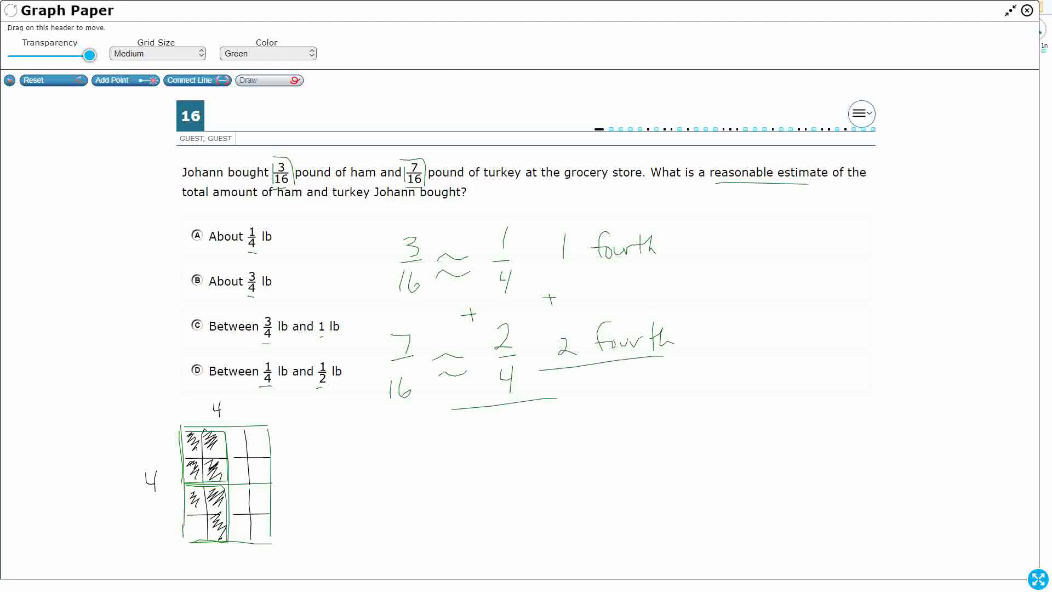
pyautogui.moveTo(574, 384); pyautogui.dragTo(582, 406)
pyautogui.moveTo(616, 375)
pyautogui.mouseDown()
pyautogui.moveTo(653, 398)
pyautogui.moveTo(675, 386)
pyautogui.moveTo(664, 402)
pyautogui.mouseUp()
pyautogui.moveTo(572, 426)
pyautogui.mouseDown()
pyautogui.moveTo(577, 442)
pyautogui.moveTo(589, 440)
pyautogui.mouseUp()
pyautogui.moveTo(570, 455); pyautogui.dragTo(575, 477)
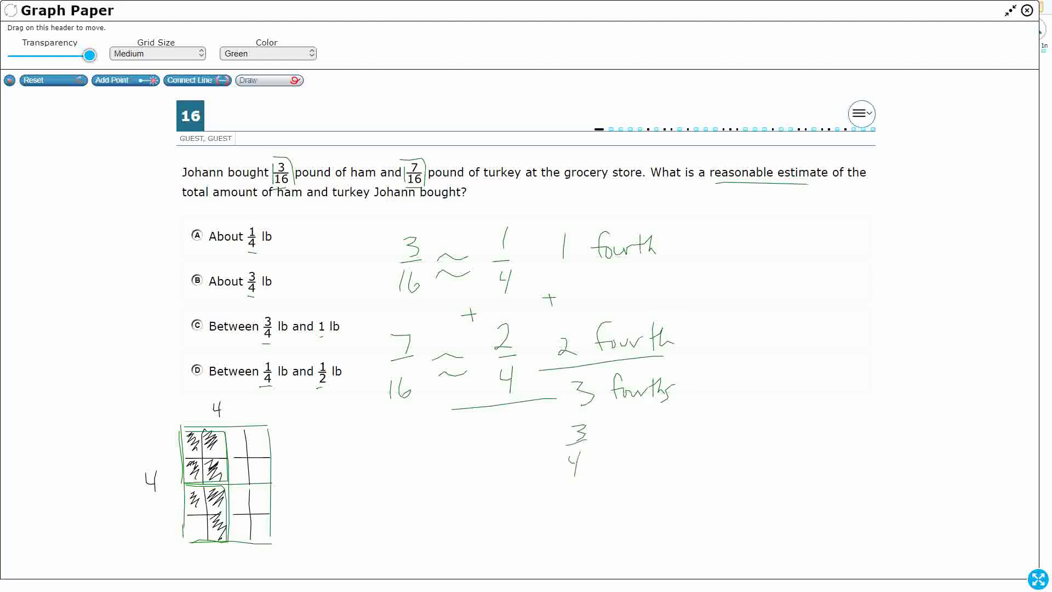
# Put a question mark beside choice B and make the grid lines visible again
pyautogui.moveTo(284, 270)
pyautogui.mouseDown()
pyautogui.moveTo(295, 268)
pyautogui.moveTo(289, 285)
pyautogui.mouseUp()
pyautogui.click(291, 298)
pyautogui.moveTo(89, 55); pyautogui.dragTo(54, 55)
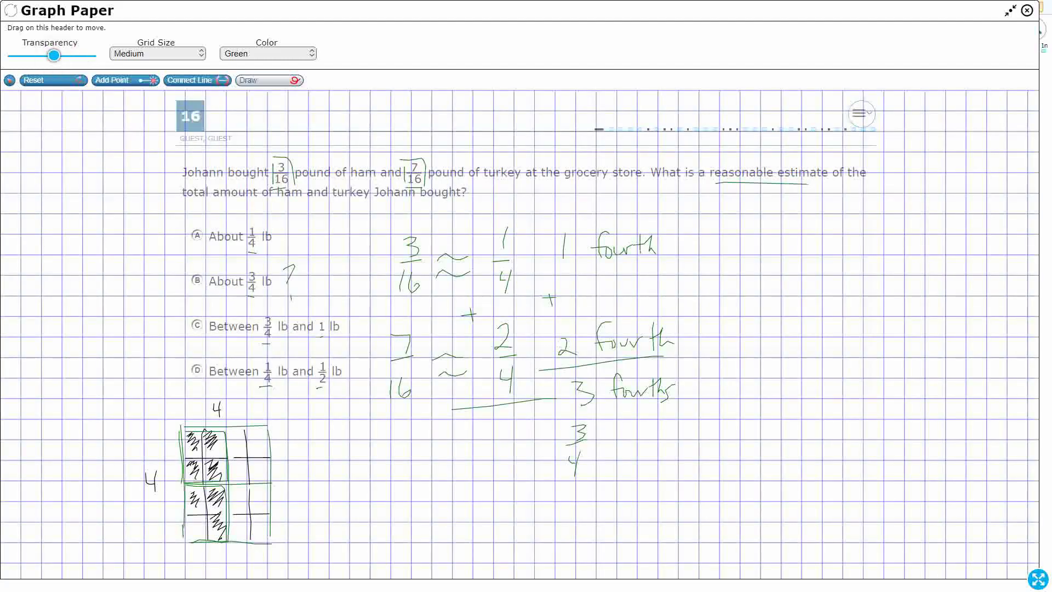
# In black, draw a line beside 3/4 and the strip's left-end tick with Connect Line
pyautogui.click(268, 53)
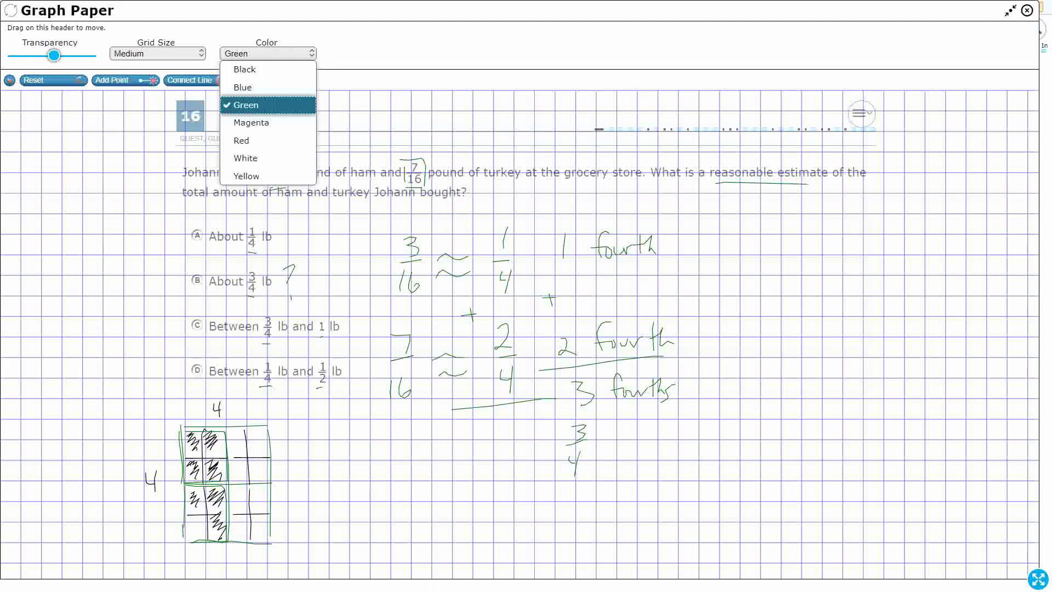
pyautogui.click(245, 70)
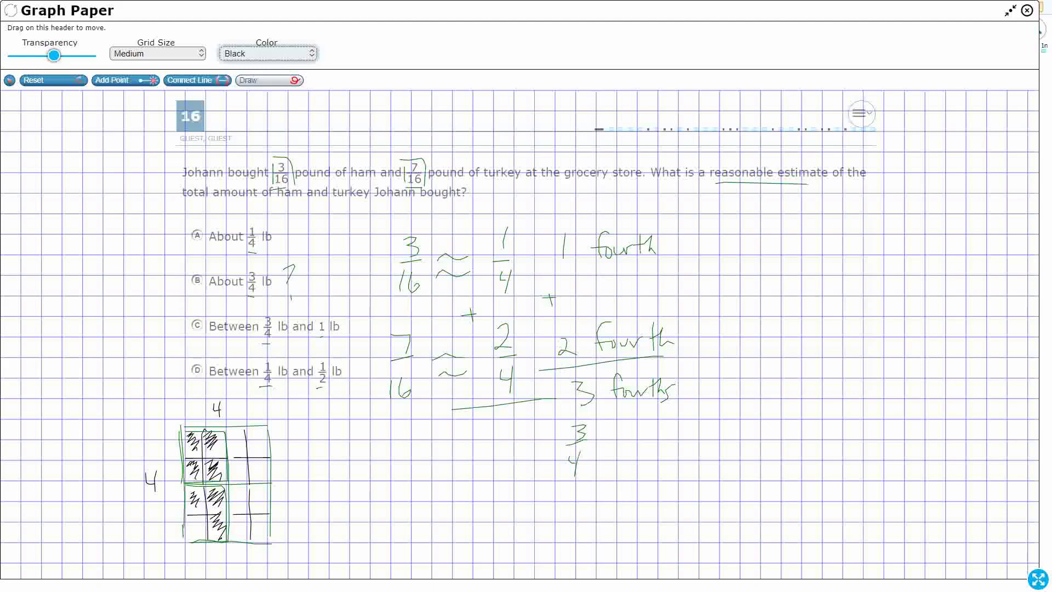
pyautogui.moveTo(655, 442); pyautogui.dragTo(658, 479)
pyautogui.click(198, 81)
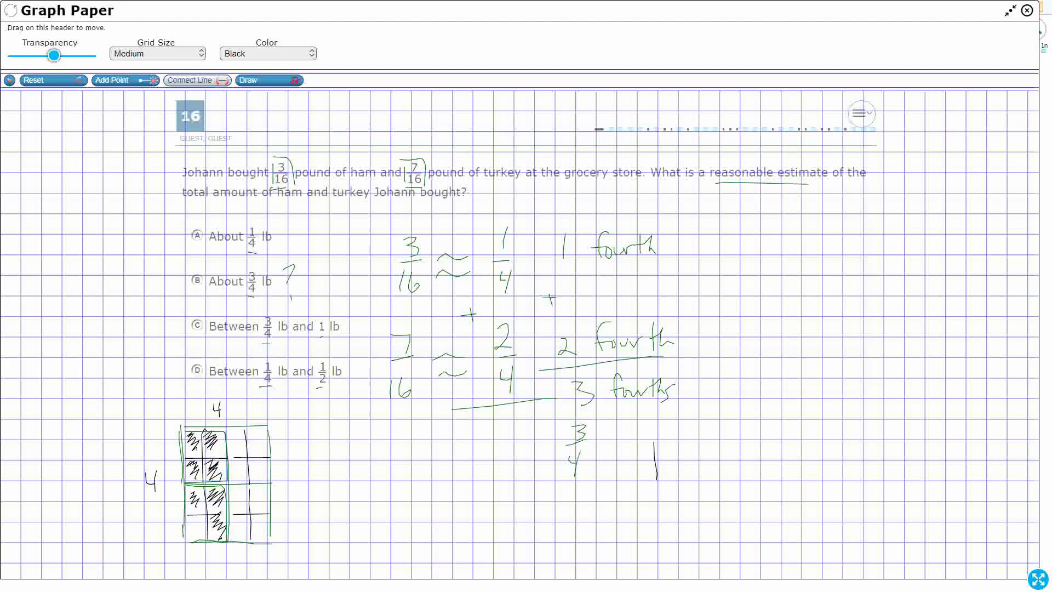
pyautogui.click(616, 501)
pyautogui.click(616, 542)
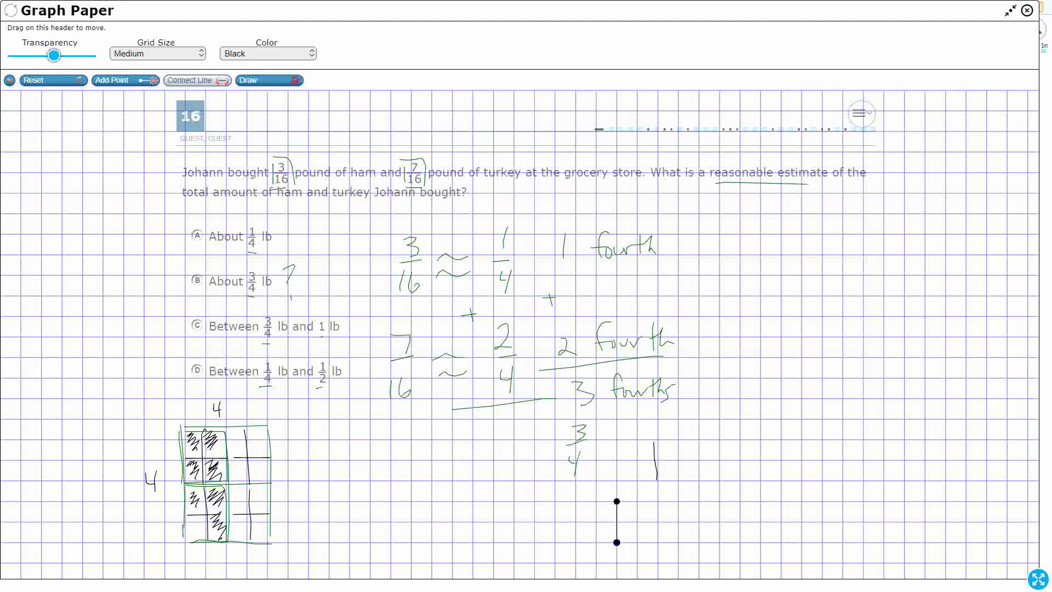
# Add blue sixteenths ticks along the first half of the strip
pyautogui.click(268, 54)
pyautogui.click(244, 88)
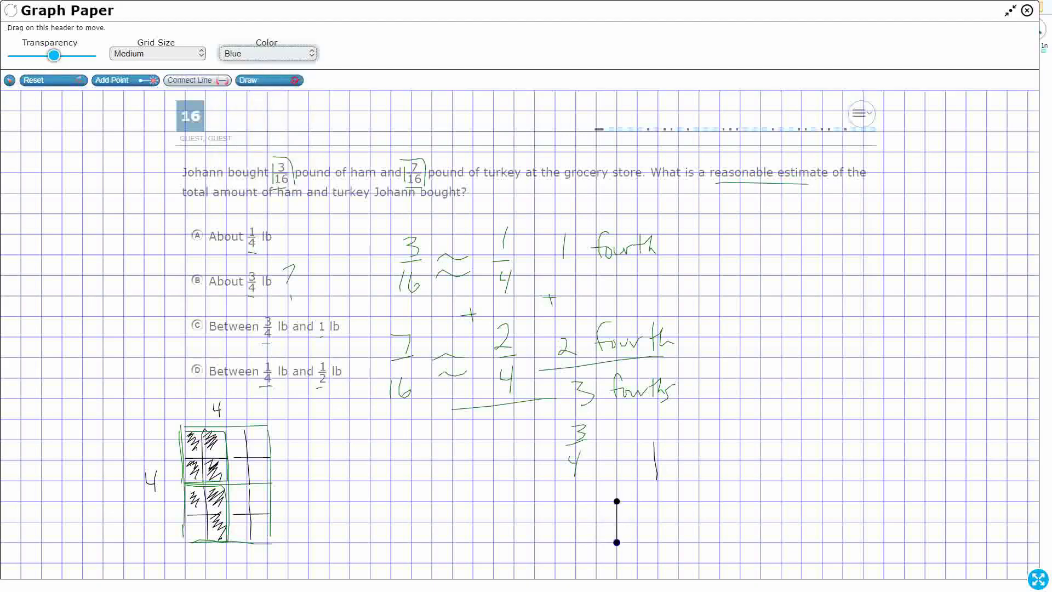
pyautogui.click(637, 501)
pyautogui.click(637, 542)
pyautogui.click(657, 501)
pyautogui.click(658, 542)
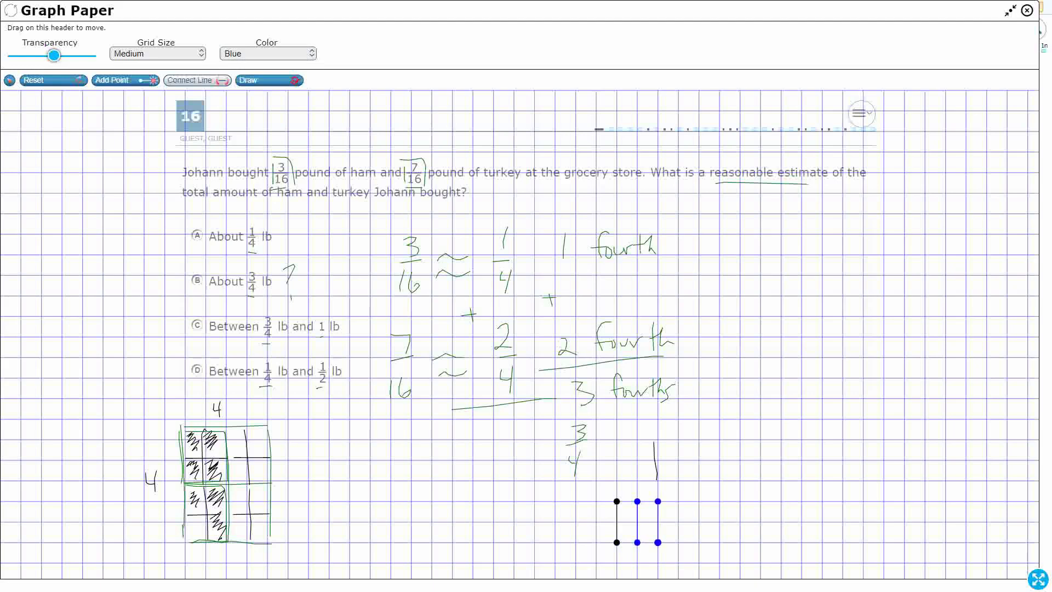
pyautogui.click(678, 500)
pyautogui.click(678, 542)
pyautogui.click(699, 501)
pyautogui.click(699, 542)
pyautogui.click(720, 501)
pyautogui.click(720, 542)
pyautogui.moveTo(761, 502); pyautogui.dragTo(761, 542)
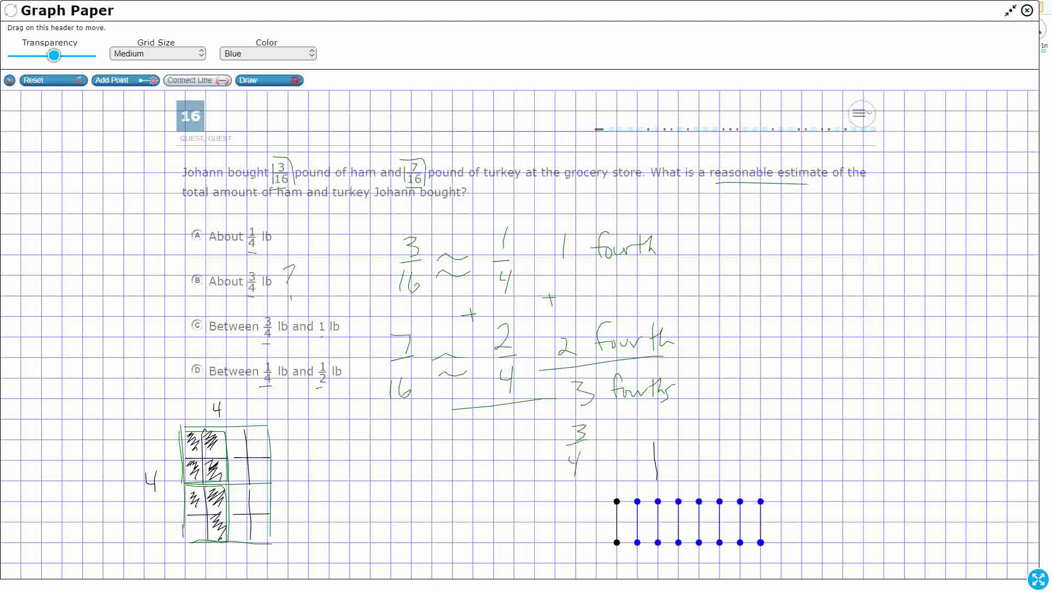
# Draw the black halfway tick, then blue ticks for the second half
pyautogui.click(268, 53)
pyautogui.click(241, 68)
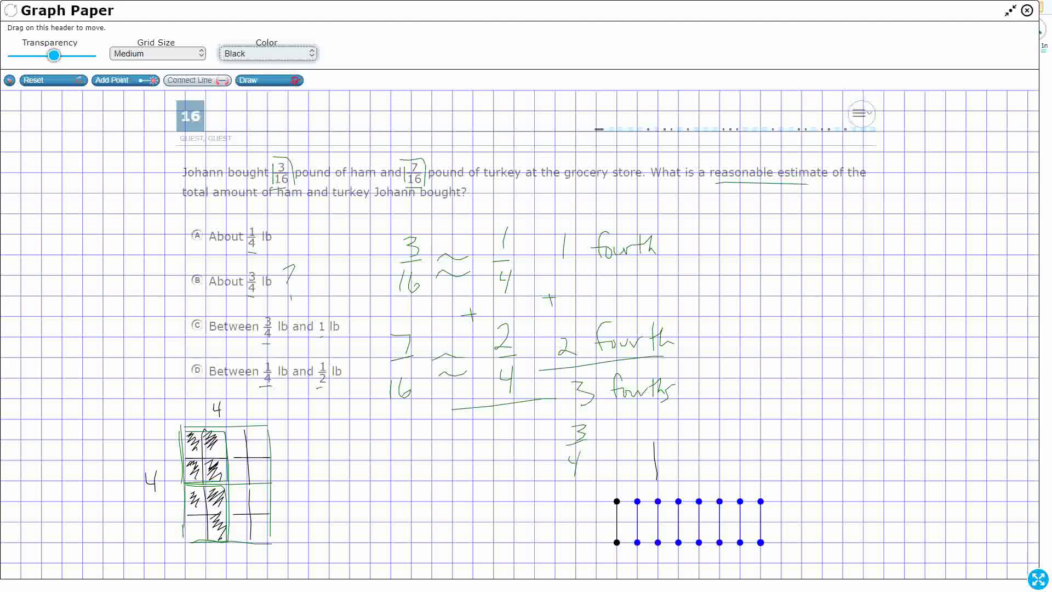
pyautogui.moveTo(782, 501); pyautogui.dragTo(781, 542)
pyautogui.click(268, 53)
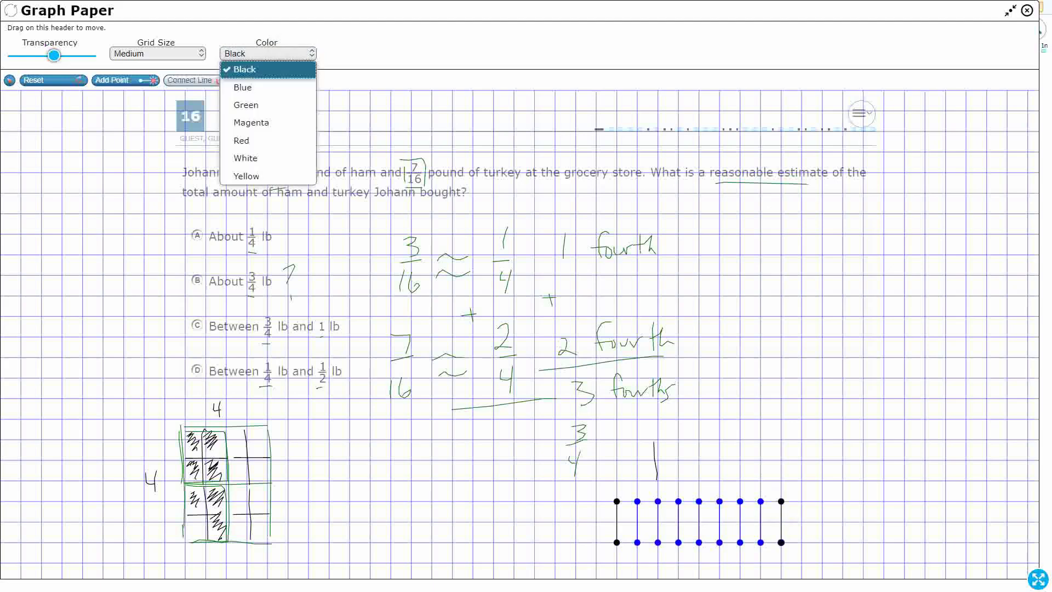
pyautogui.click(243, 88)
pyautogui.moveTo(802, 501); pyautogui.dragTo(822, 542)
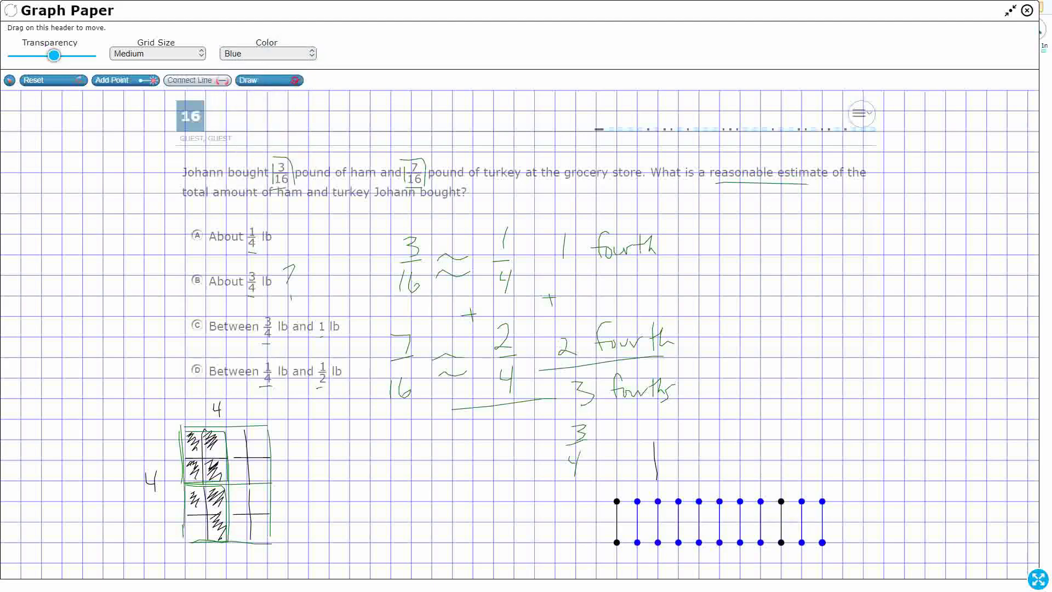
pyautogui.moveTo(843, 501); pyautogui.dragTo(863, 542)
pyautogui.moveTo(884, 501); pyautogui.dragTo(904, 542)
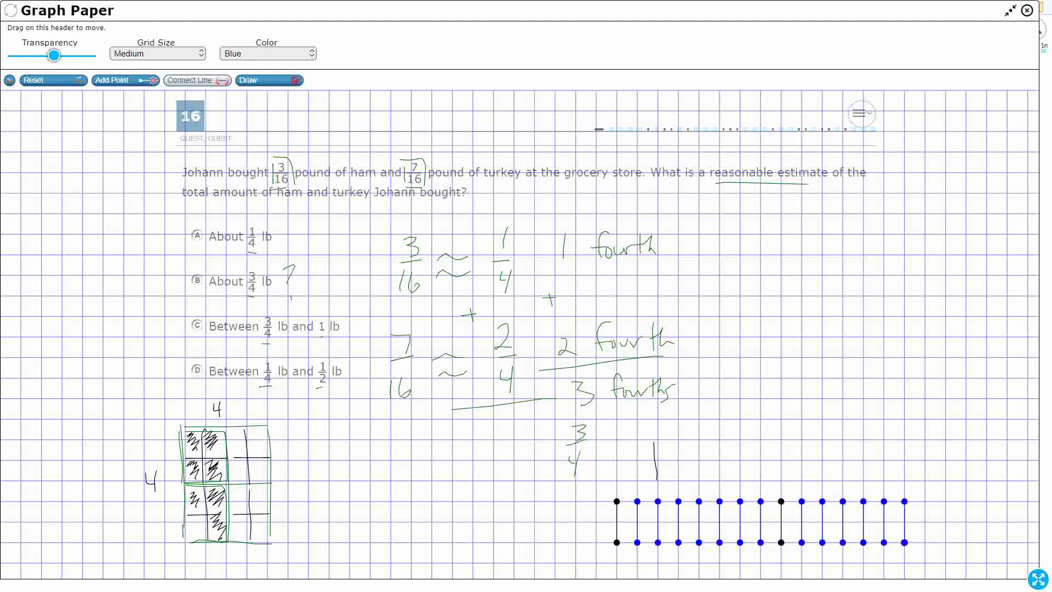
pyautogui.moveTo(925, 501); pyautogui.dragTo(925, 542)
# Draw the black right-end tick and the horizontal number line across all ticks
pyautogui.click(269, 53)
pyautogui.click(242, 70)
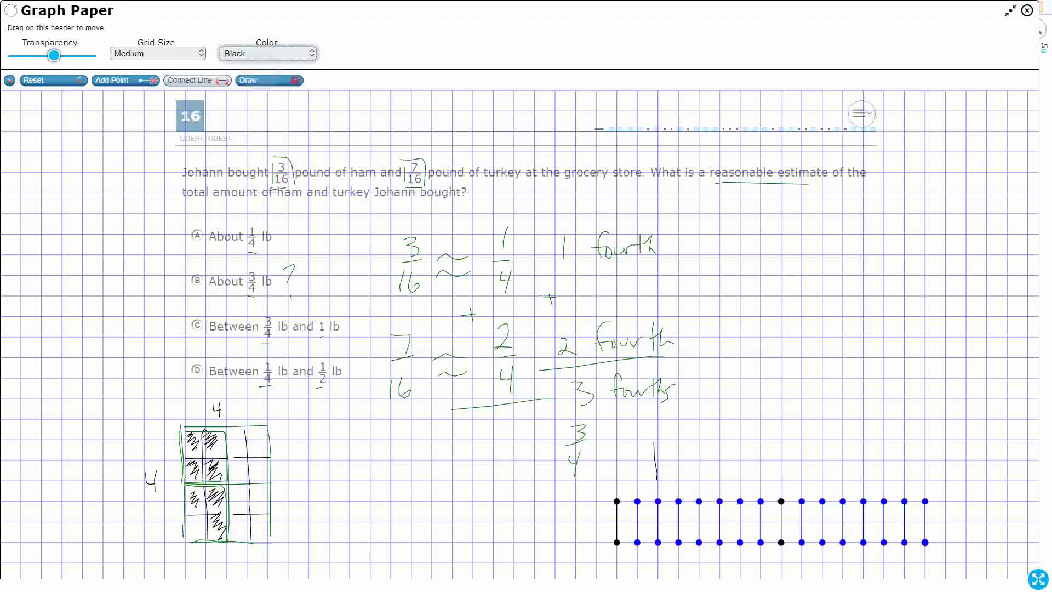
pyautogui.click(946, 501)
pyautogui.moveTo(945, 501); pyautogui.dragTo(945, 542)
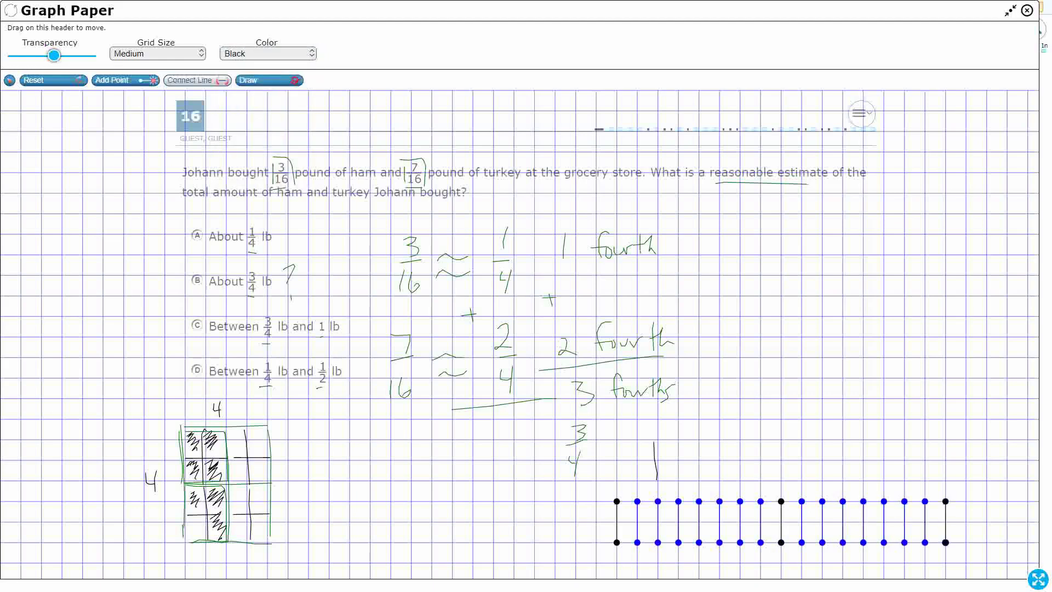
pyautogui.moveTo(618, 522); pyautogui.dragTo(946, 522)
# Using the green freehand pen, draw hops for the first 3 sixteenths and label them 3/16
pyautogui.click(268, 53)
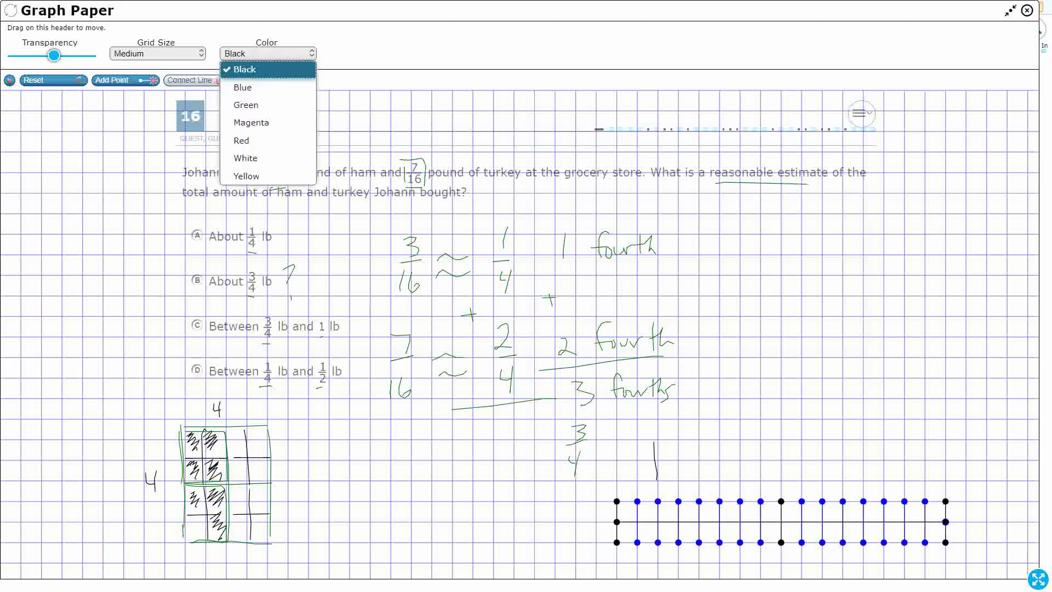
pyautogui.click(241, 104)
pyautogui.click(287, 193)
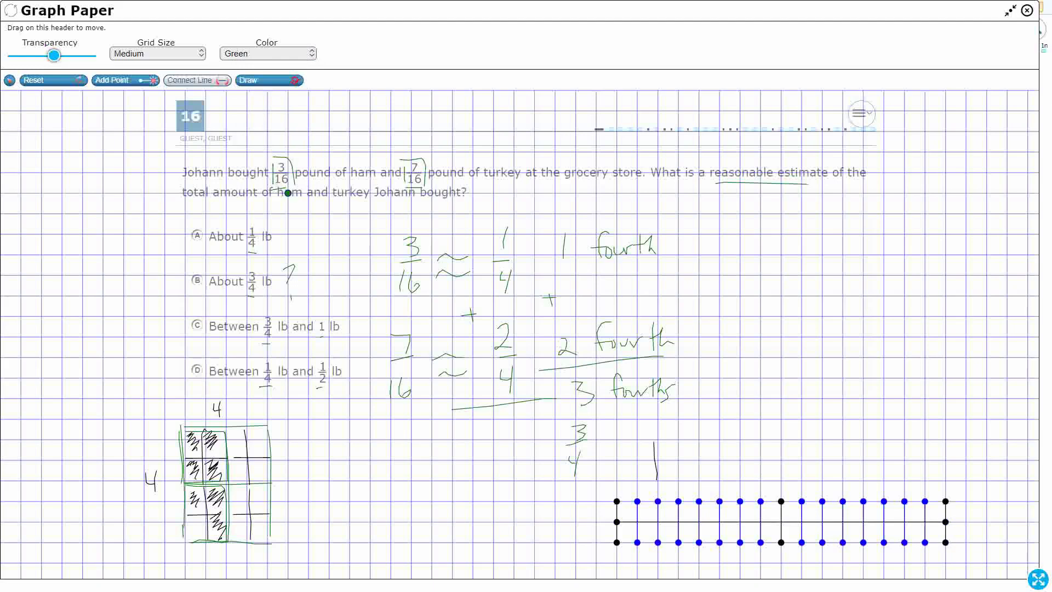
pyautogui.click(256, 81)
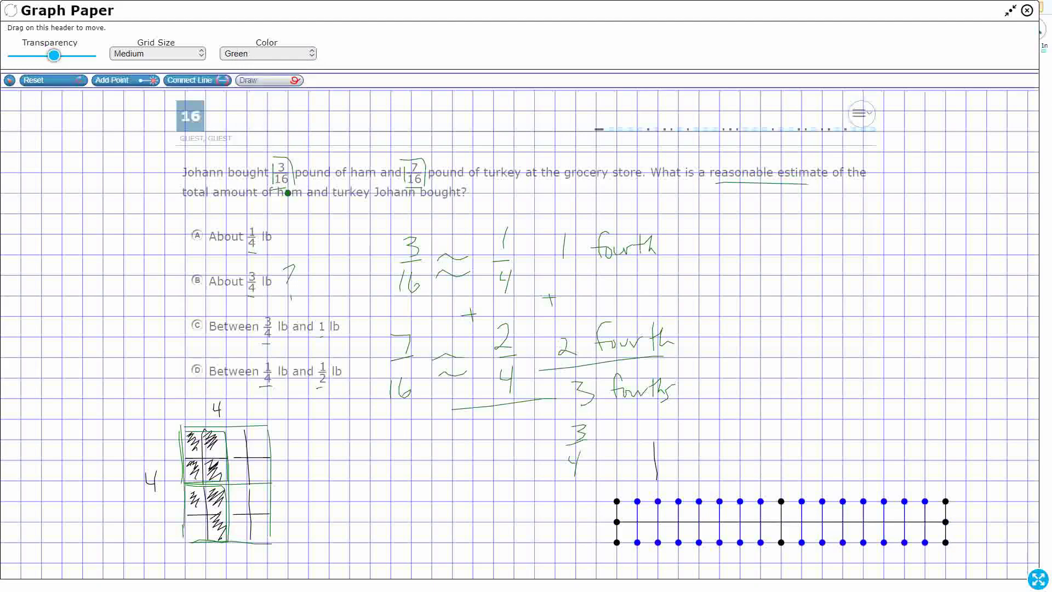
pyautogui.moveTo(617, 522); pyautogui.dragTo(677, 518)
pyautogui.moveTo(686, 465); pyautogui.dragTo(680, 472)
pyautogui.moveTo(670, 474)
pyautogui.mouseDown()
pyautogui.moveTo(688, 470)
pyautogui.moveTo(669, 489)
pyautogui.mouseUp()
pyautogui.moveTo(679, 477); pyautogui.dragTo(687, 488)
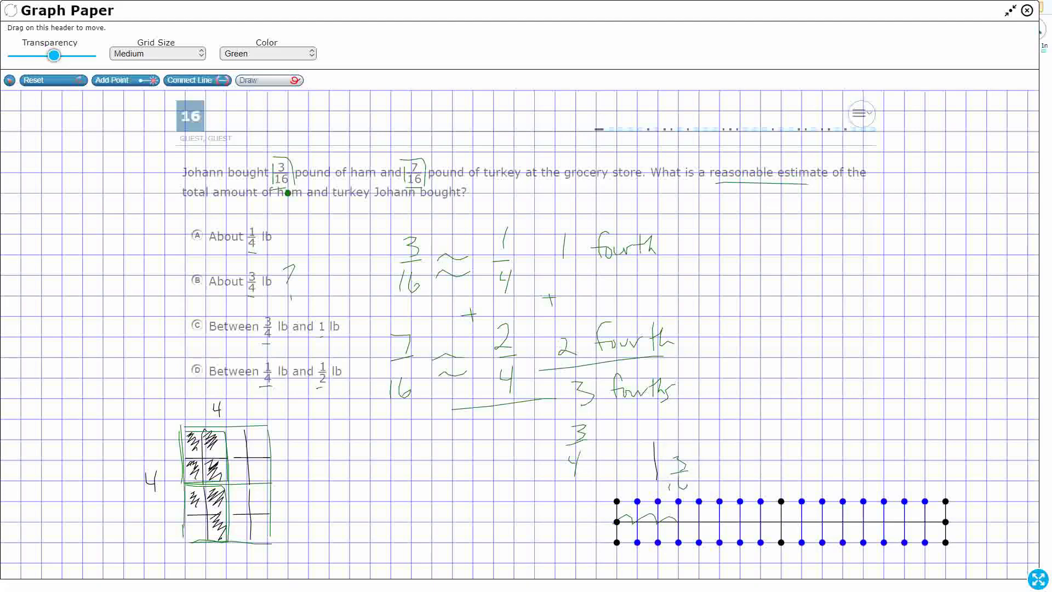
# Hop another 7/16 along the line, labelling '+ 7/16' and the total 10/16
pyautogui.moveTo(677, 520); pyautogui.dragTo(823, 518)
pyautogui.moveTo(714, 457); pyautogui.dragTo(727, 454)
pyautogui.moveTo(721, 450)
pyautogui.mouseDown()
pyautogui.moveTo(722, 461)
pyautogui.moveTo(751, 461)
pyautogui.moveTo(737, 478)
pyautogui.mouseUp()
pyautogui.moveTo(749, 467); pyautogui.dragTo(745, 476)
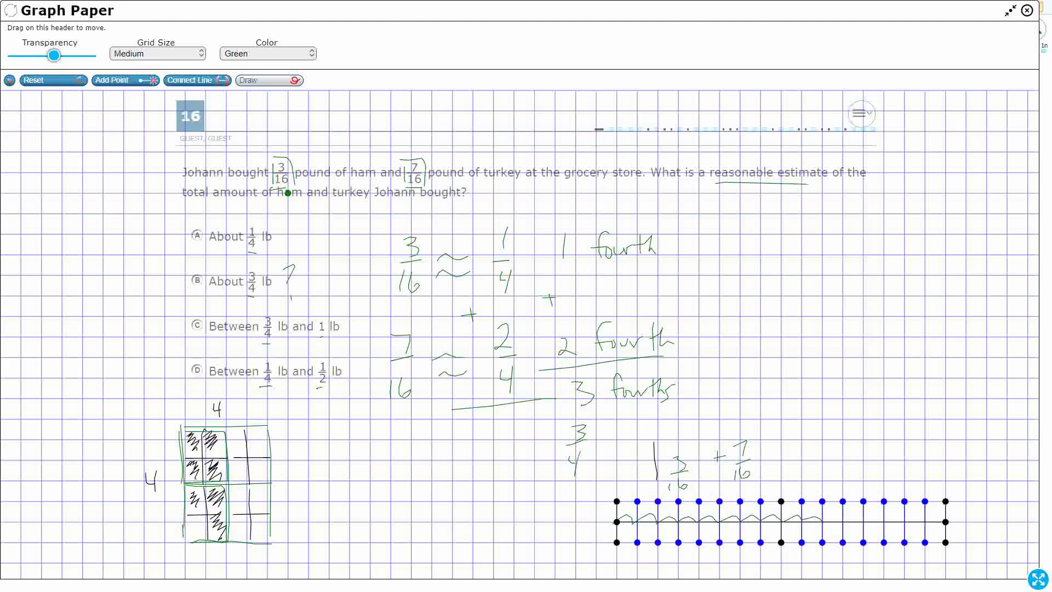
pyautogui.moveTo(817, 456)
pyautogui.mouseDown()
pyautogui.moveTo(815, 478)
pyautogui.moveTo(827, 459)
pyautogui.moveTo(829, 475)
pyautogui.mouseUp()
pyautogui.moveTo(814, 479)
pyautogui.mouseDown()
pyautogui.moveTo(811, 491)
pyautogui.moveTo(821, 490)
pyautogui.mouseUp()
# Fade the grid, switch to red, and mark the 1/2 and 1/4 ticks
pyautogui.moveTo(53, 55); pyautogui.dragTo(79, 56)
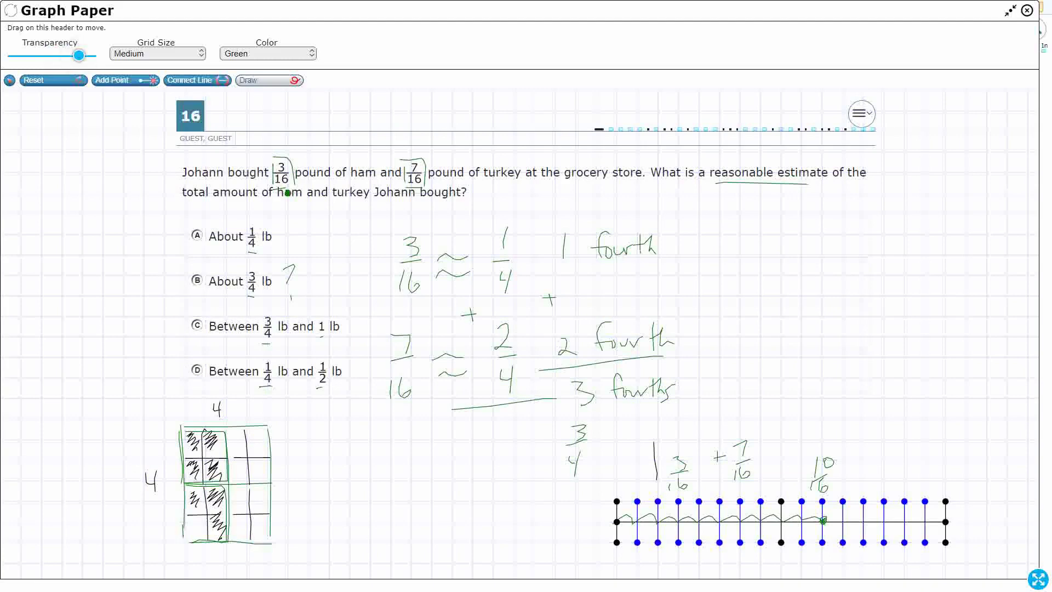
pyautogui.click(268, 53)
pyautogui.click(242, 141)
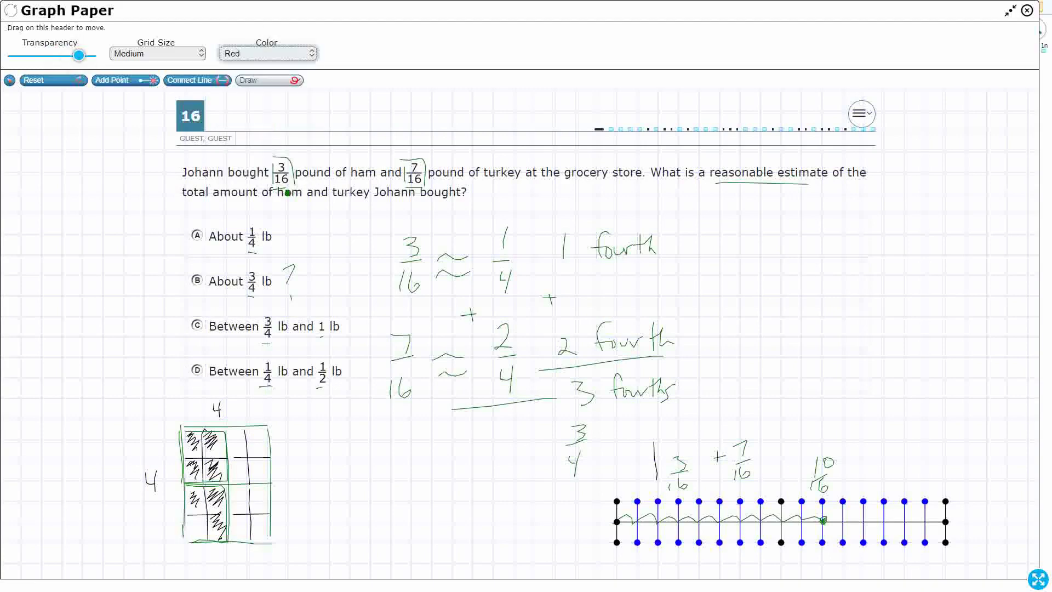
pyautogui.moveTo(780, 551); pyautogui.dragTo(785, 574)
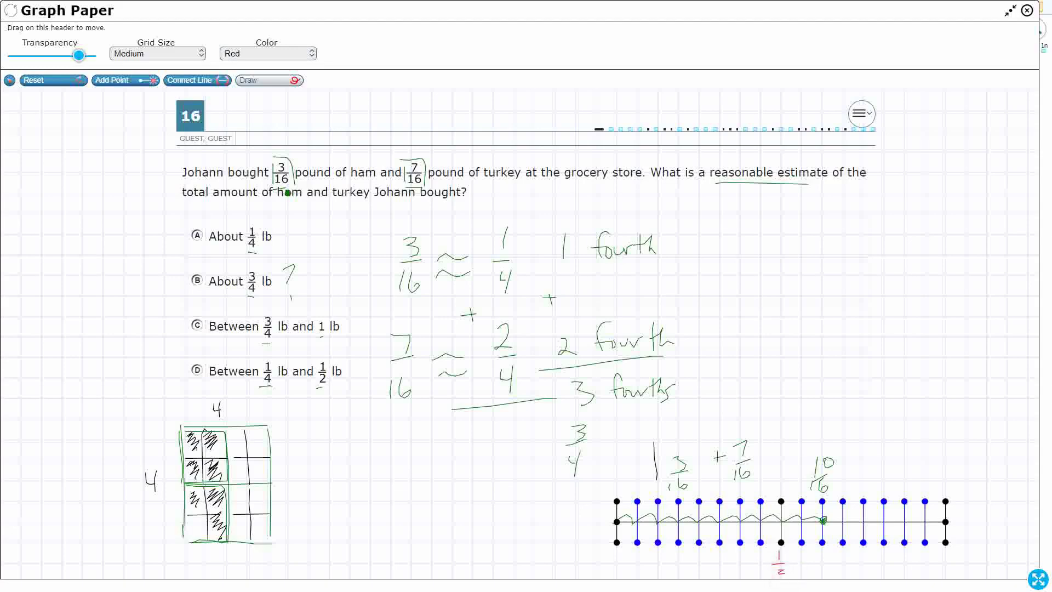
pyautogui.moveTo(699, 476); pyautogui.dragTo(700, 566)
pyautogui.moveTo(695, 396); pyautogui.dragTo(696, 417)
pyautogui.moveTo(691, 425); pyautogui.dragTo(700, 463)
# Mark the halfway point, circle the three-quarter tick, and label 1/4 and 3/4
pyautogui.moveTo(780, 430); pyautogui.dragTo(781, 540)
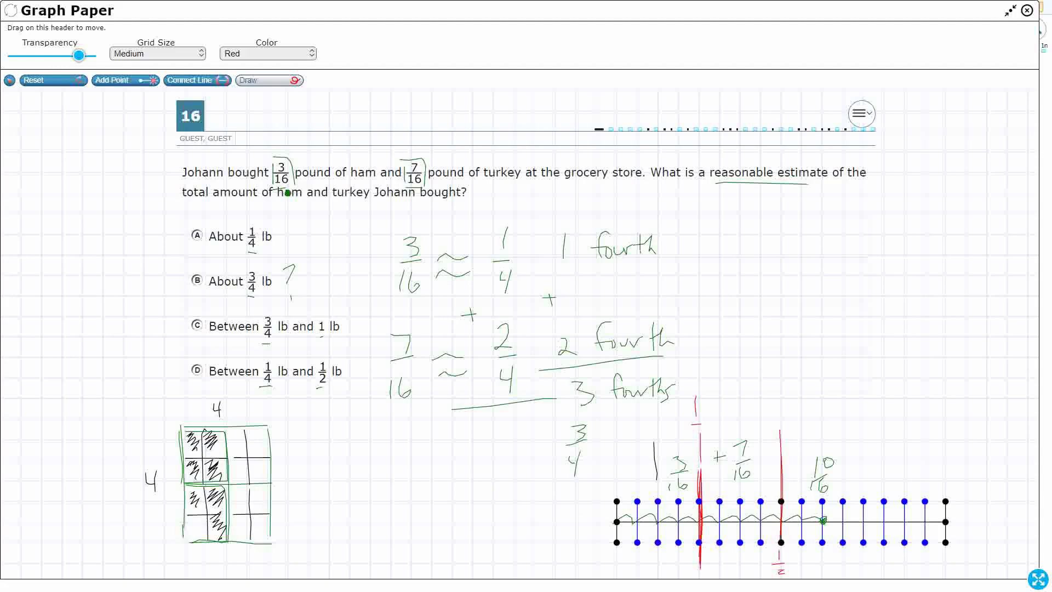
pyautogui.moveTo(863, 482); pyautogui.dragTo(862, 559)
pyautogui.moveTo(694, 433)
pyautogui.mouseDown()
pyautogui.moveTo(692, 445)
pyautogui.moveTo(705, 445)
pyautogui.mouseUp()
pyautogui.moveTo(699, 436); pyautogui.dragTo(699, 450)
pyautogui.moveTo(859, 431)
pyautogui.mouseDown()
pyautogui.moveTo(874, 454)
pyautogui.moveTo(866, 479)
pyautogui.mouseUp()
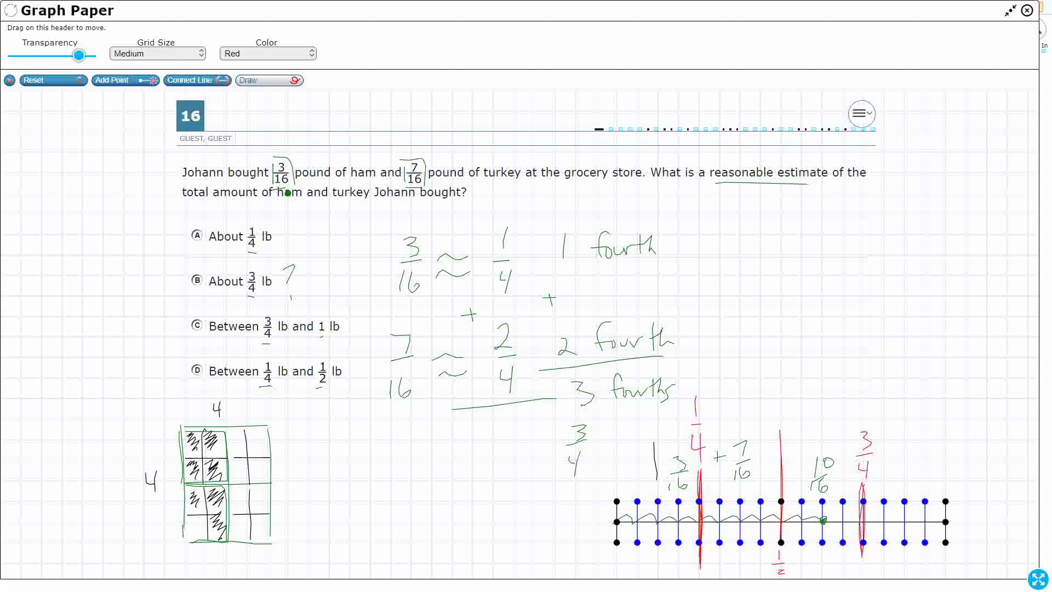
# Draw an arrow from 10/16 to 3/4, close the graph paper, and choose B, About 3/4 lb
pyautogui.moveTo(839, 479); pyautogui.dragTo(854, 474)
pyautogui.moveTo(843, 472); pyautogui.dragTo(854, 480)
pyautogui.click(1027, 10)
pyautogui.click(197, 280)
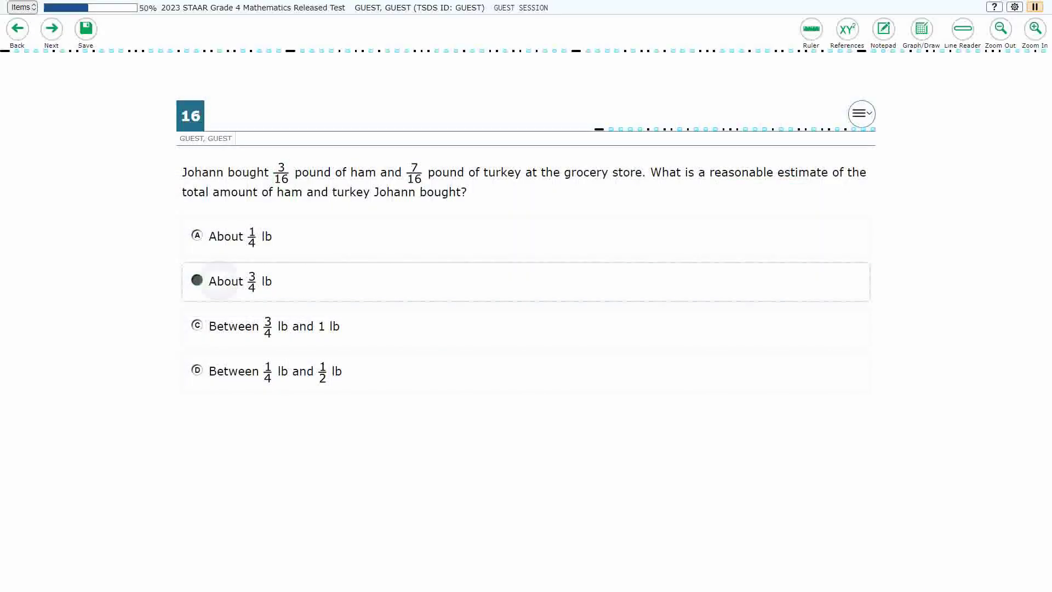